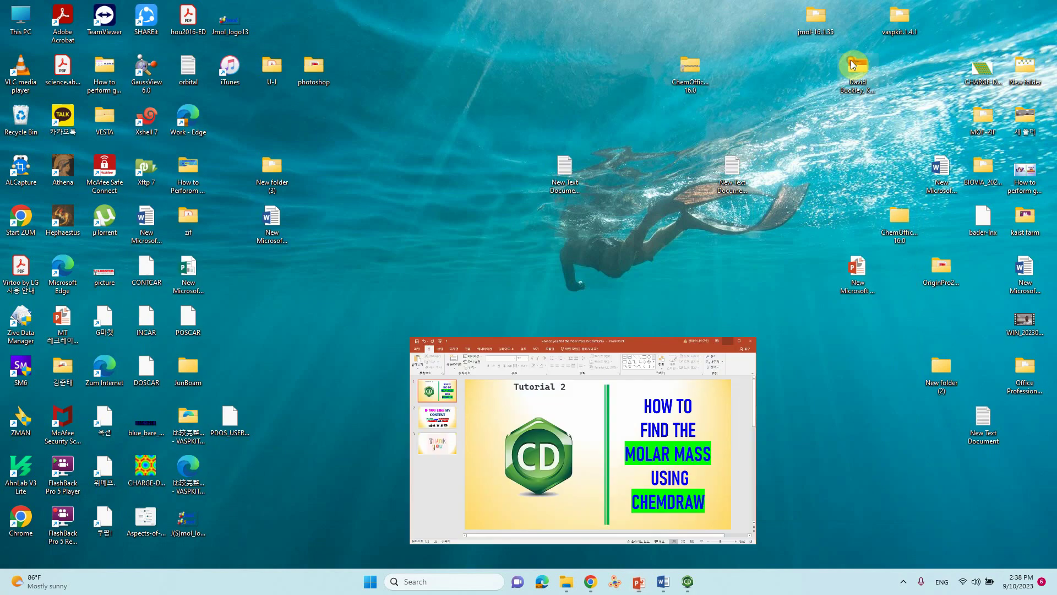
# Step: Launch ChemDraw Professional 16.0 by searching 'chem' from the taskbar
pyautogui.click(449, 582)
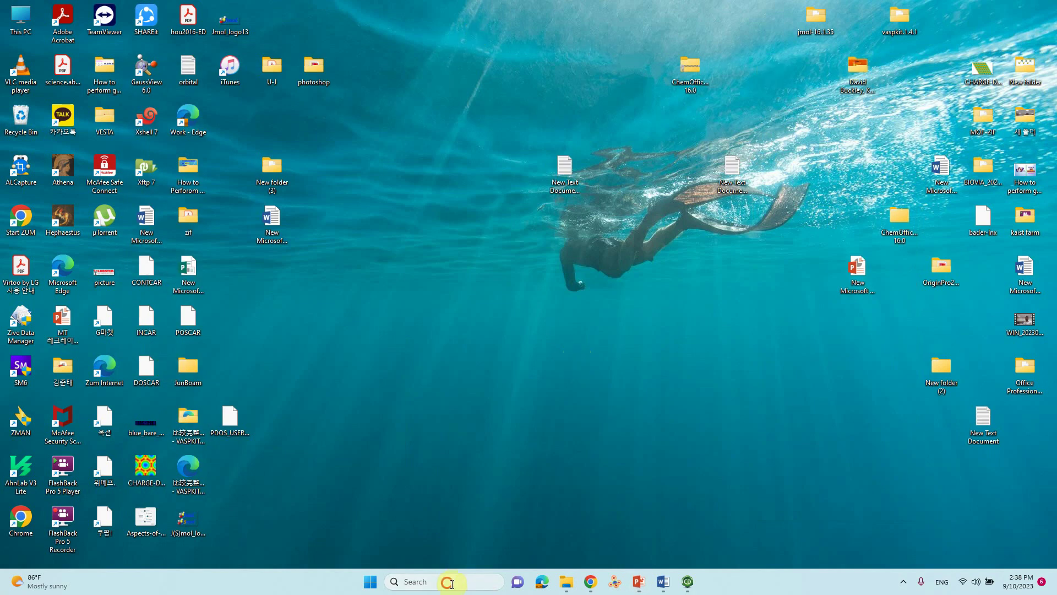
pyautogui.write('chem')
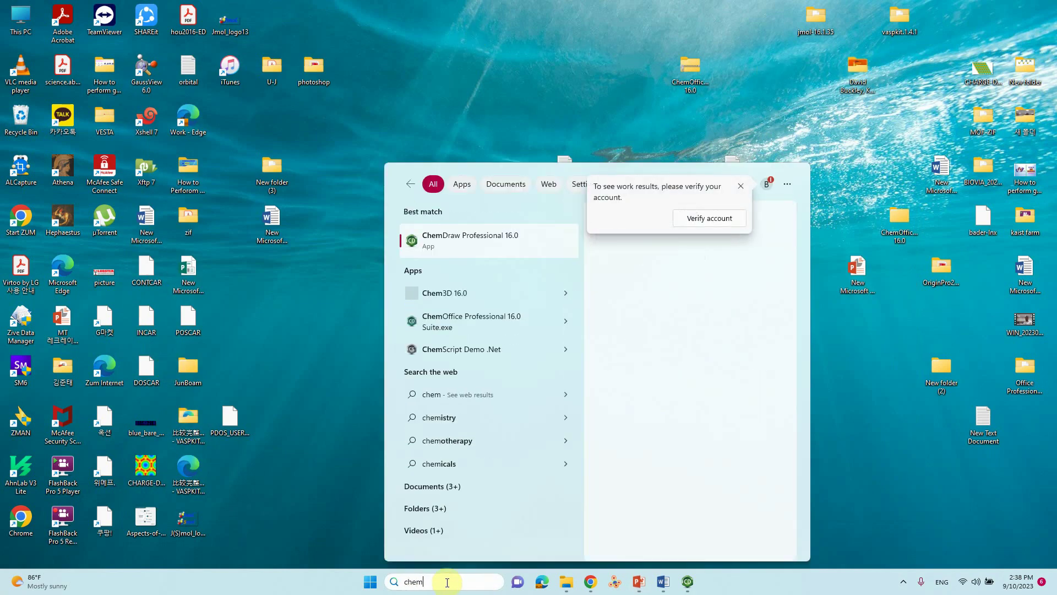
pyautogui.click(469, 245)
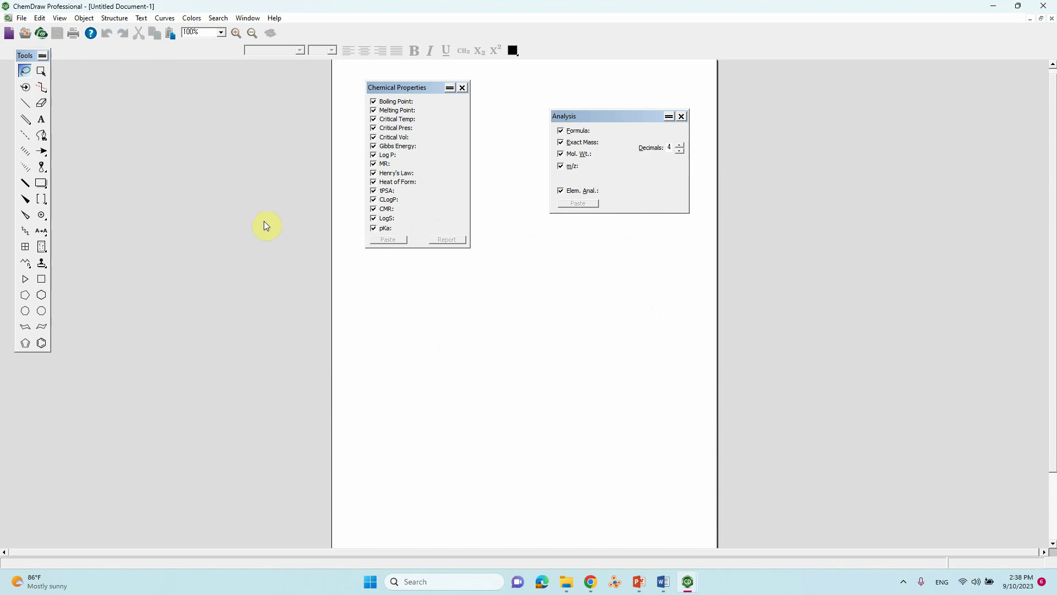
# Step: Close the Chemical Properties and Analysis panels to leave a blank Untitled Document-1
pyautogui.click(462, 88)
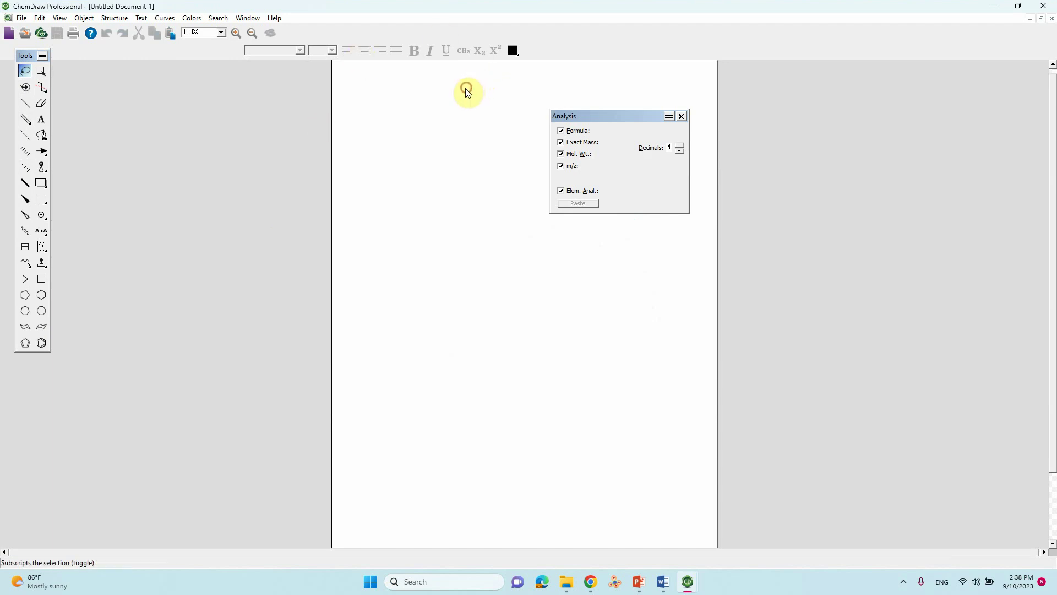
pyautogui.click(683, 115)
pyautogui.scroll(2, 562, 280)
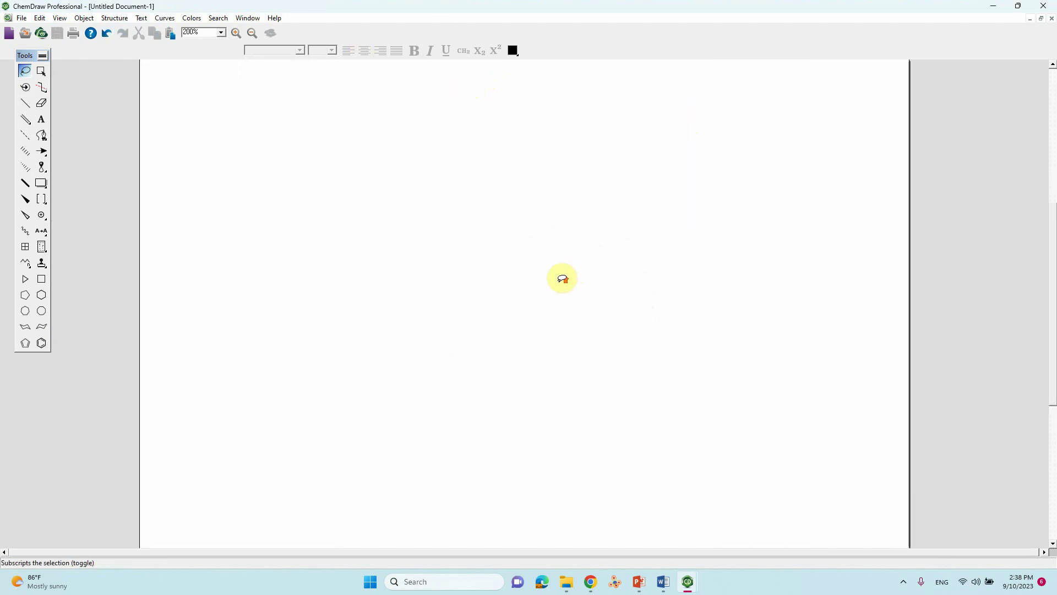
pyautogui.scroll(-1, 563, 279)
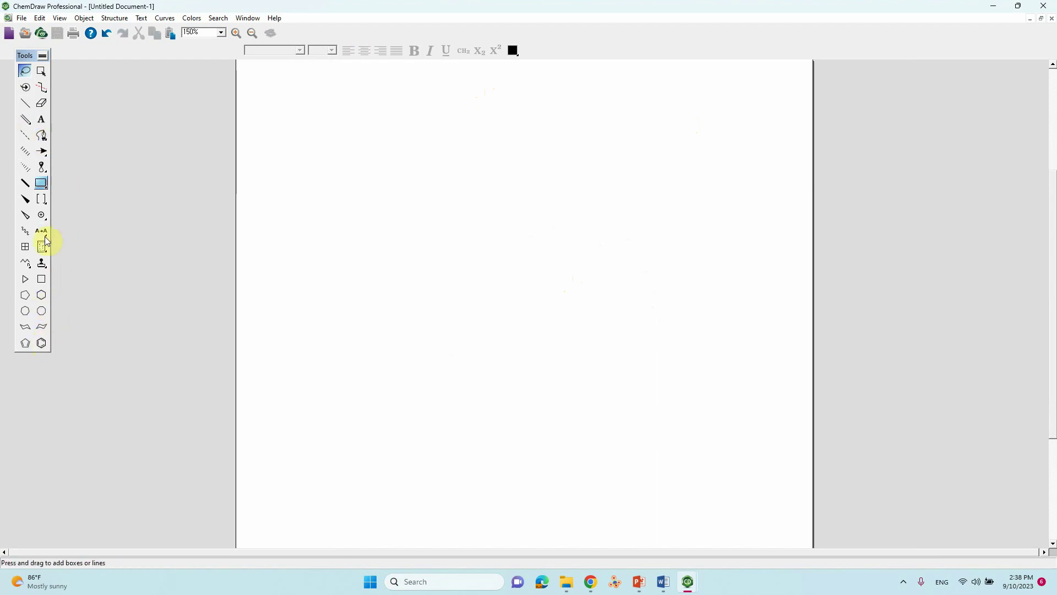
# Step: Place a benzene ring mid-page and attach a single bond to its upper-right vertex
pyautogui.click(42, 343)
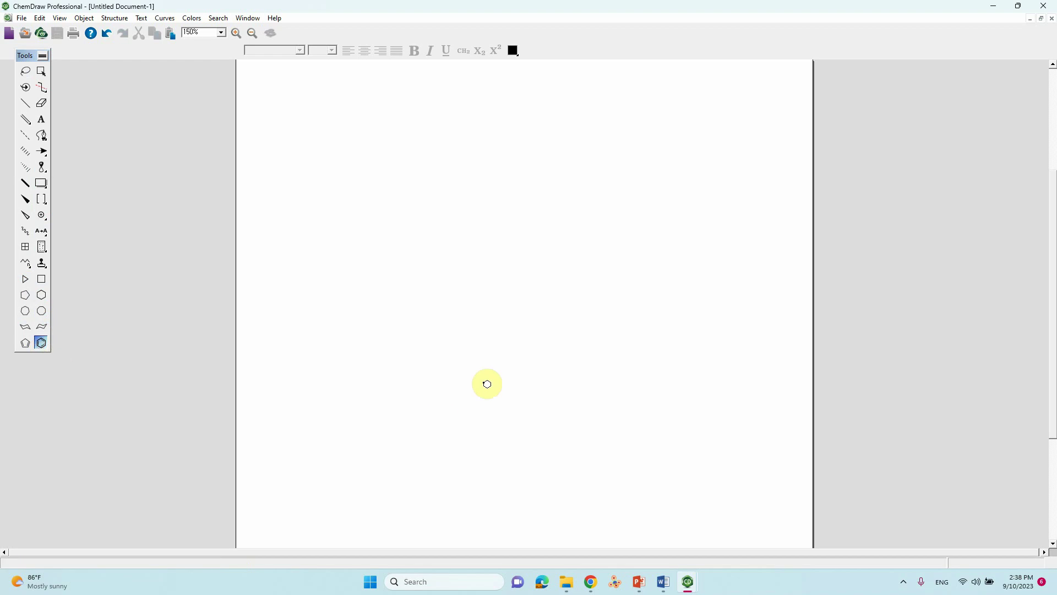
pyautogui.click(467, 307)
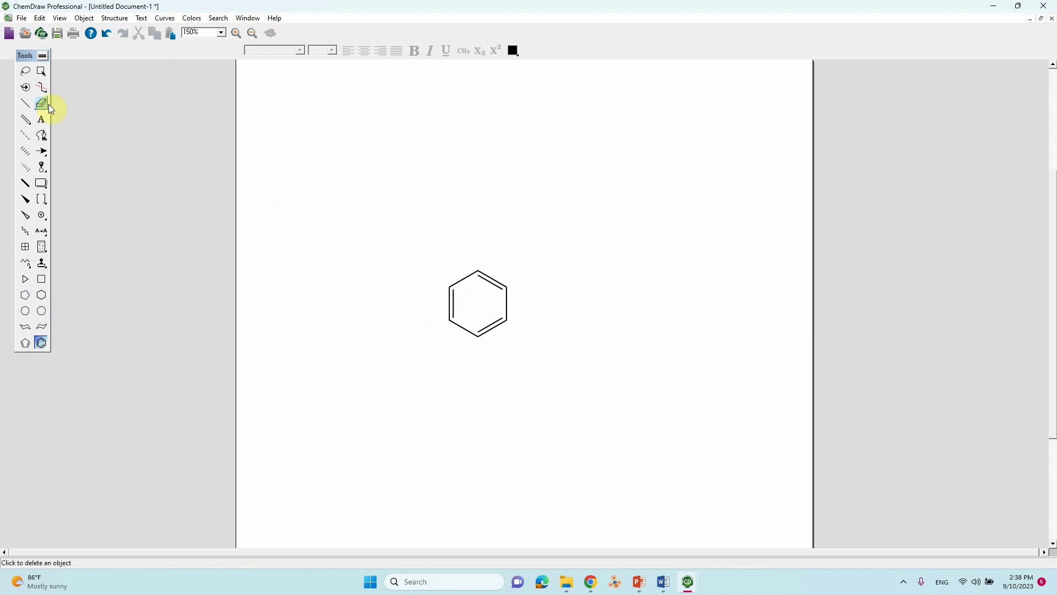
pyautogui.click(25, 103)
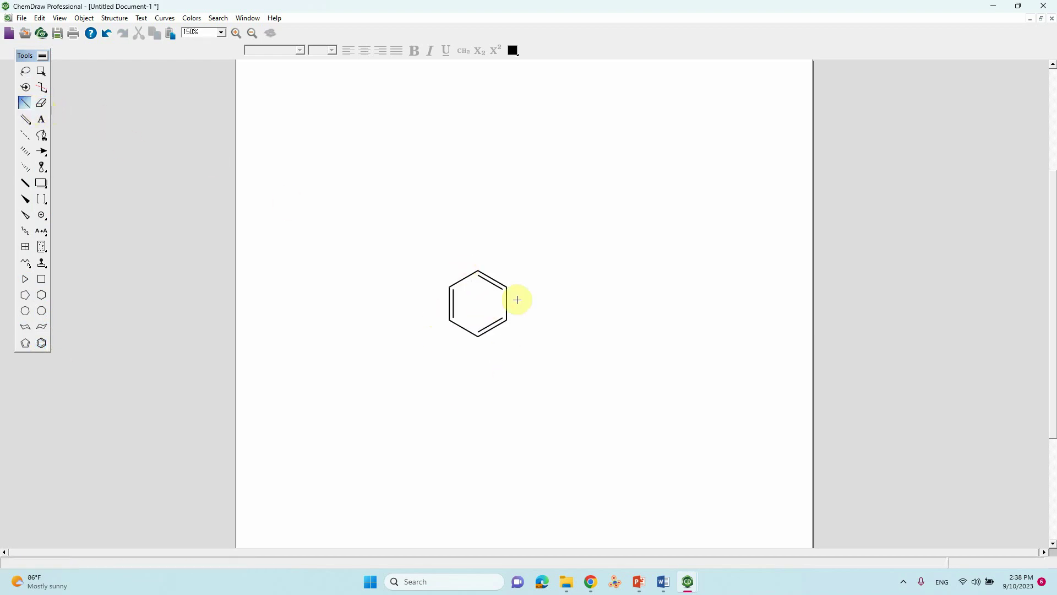
pyautogui.click(506, 286)
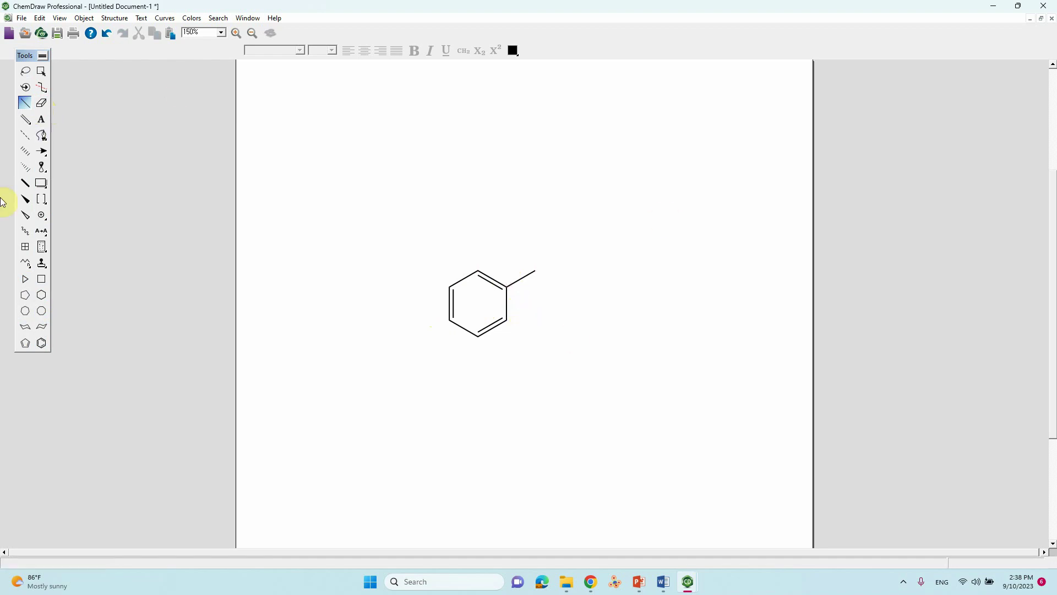
# Step: Label the bond's free end 'OH' and select the finished phenol structure
pyautogui.click(42, 119)
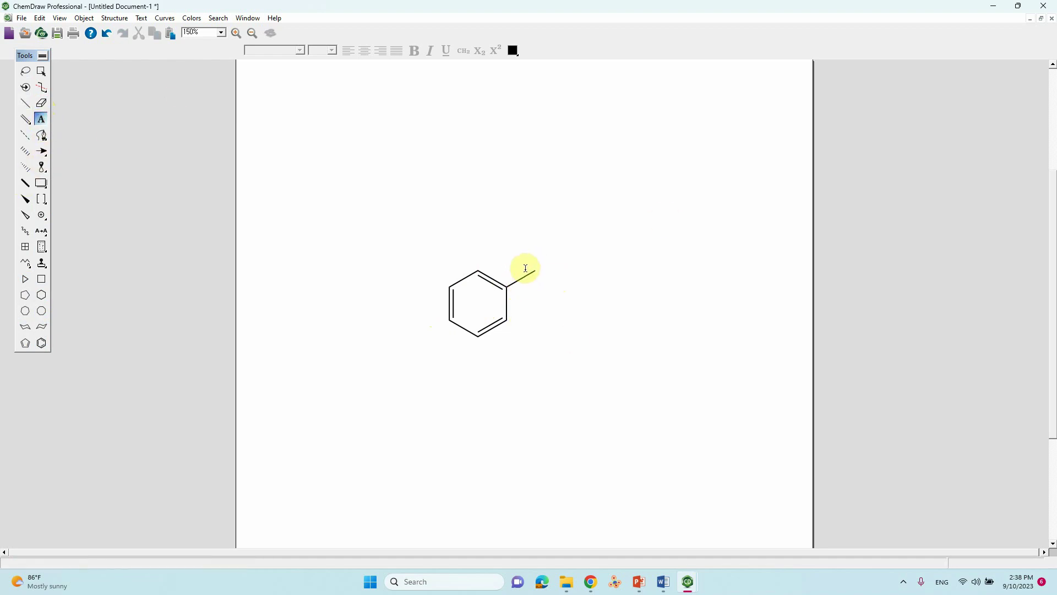
pyautogui.click(533, 270)
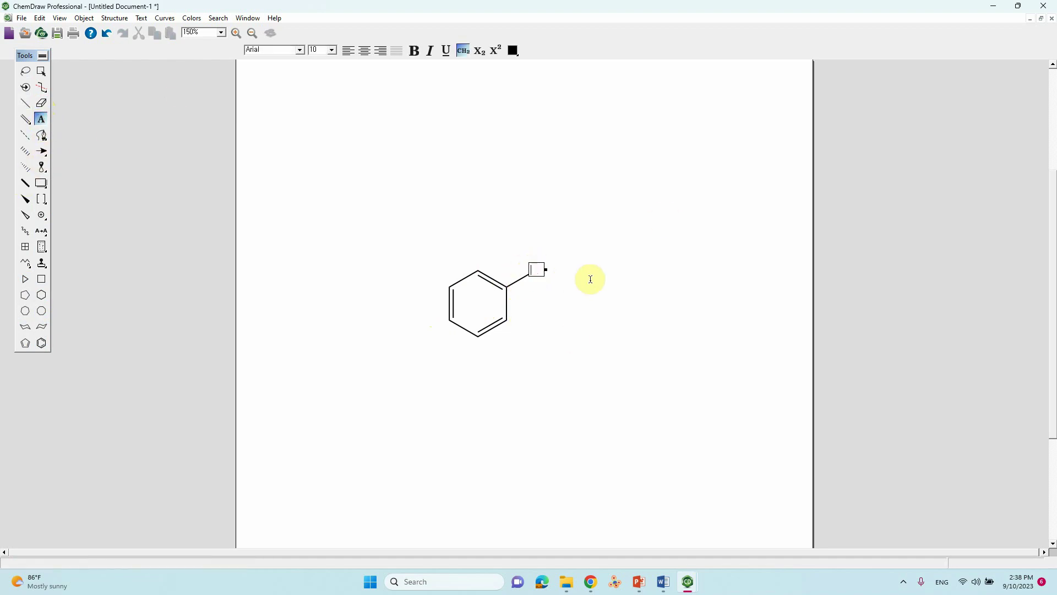
pyautogui.write('OH')
pyautogui.click(594, 350)
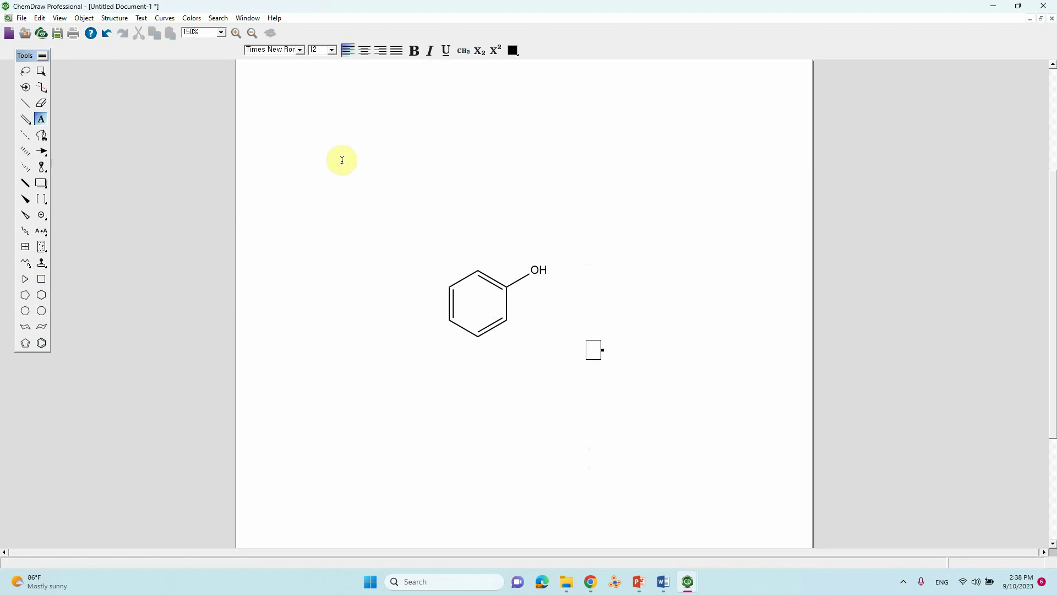
pyautogui.click(25, 71)
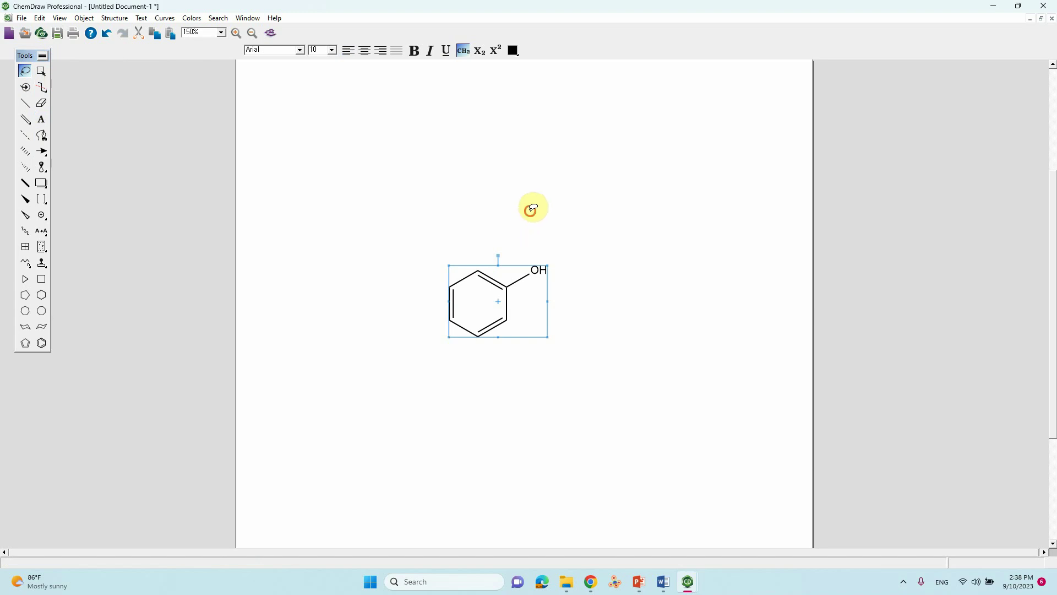
# Step: Show the Analysis window for the selected phenol beside it: C6H6O, exact mass 94.0419, MW 94.1130
pyautogui.moveTo(614, 331)
pyautogui.mouseDown()
pyautogui.moveTo(476, 198)
pyautogui.moveTo(398, 298)
pyautogui.moveTo(542, 382)
pyautogui.moveTo(597, 366)
pyautogui.mouseUp()
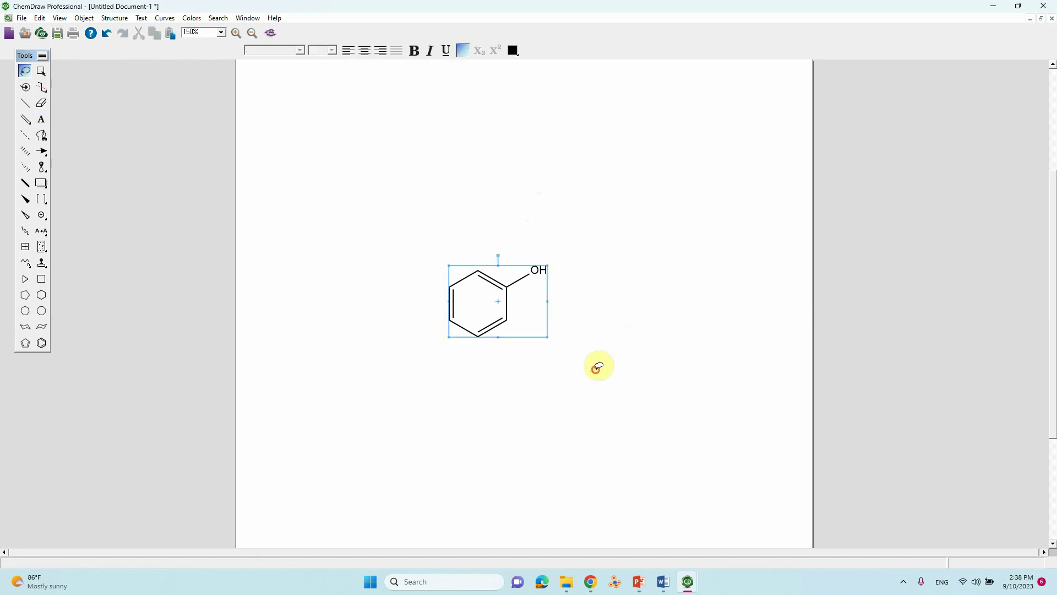
pyautogui.click(62, 20)
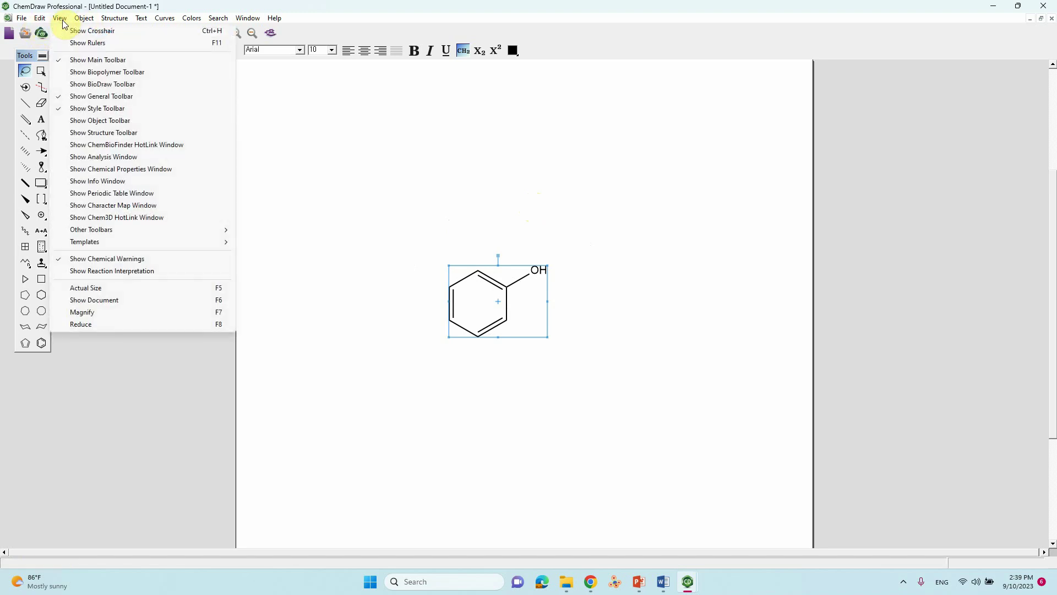
pyautogui.click(97, 162)
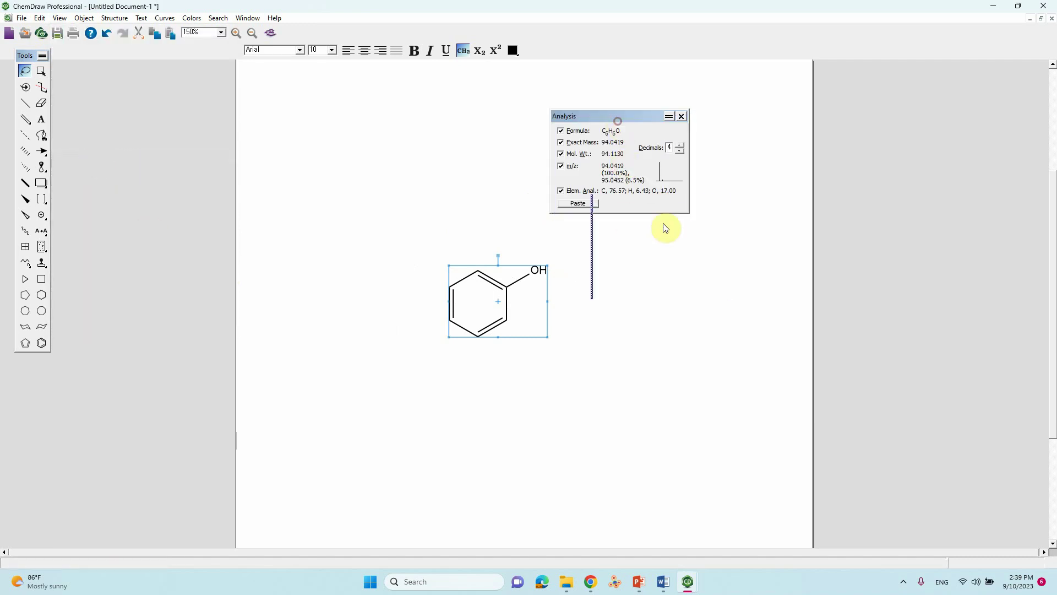
pyautogui.moveTo(620, 122); pyautogui.dragTo(661, 238)
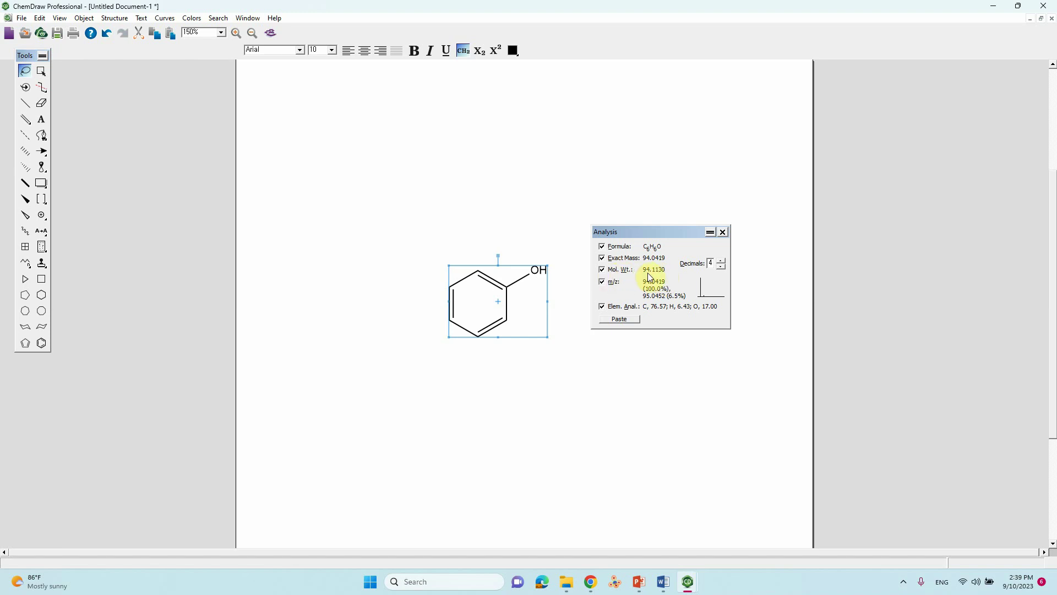
# Step: Set Analysis decimals to 2, giving exact mass 94.04 and molecular weight 94.11
pyautogui.click(721, 268)
pyautogui.click(721, 268)
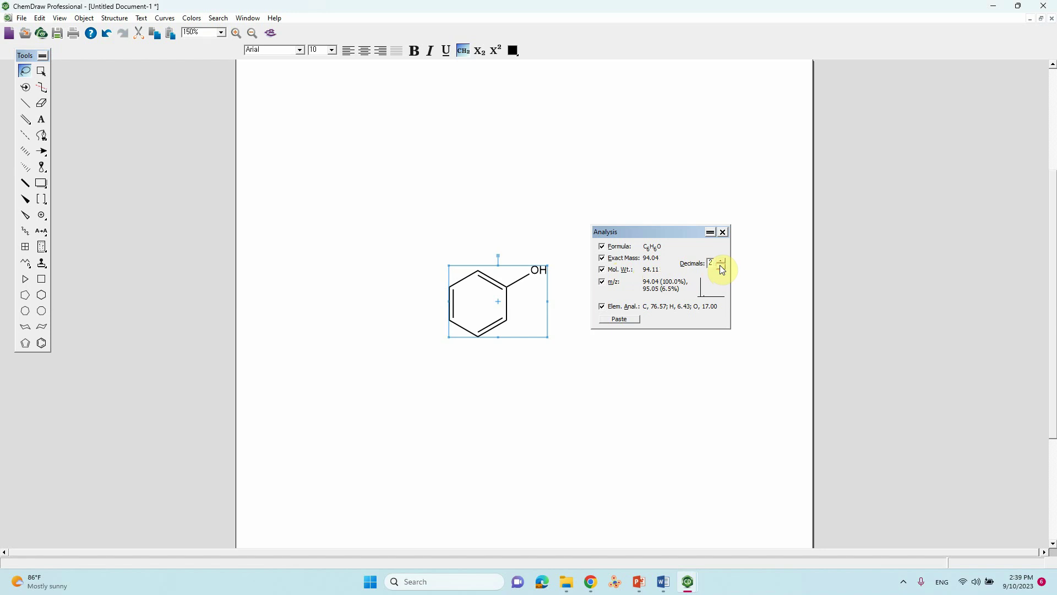
pyautogui.click(720, 261)
pyautogui.click(720, 261)
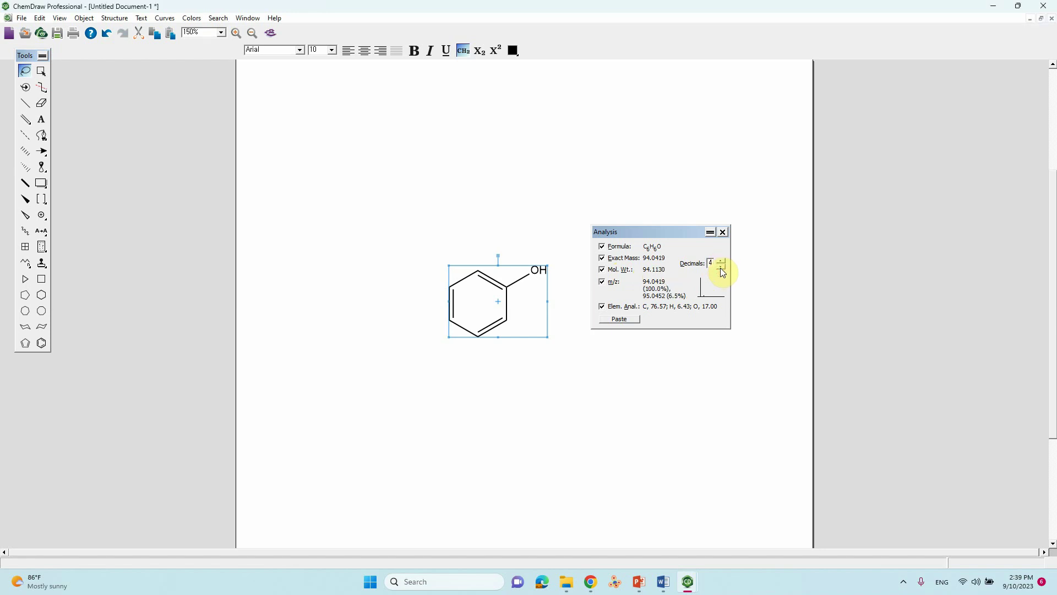
pyautogui.click(722, 268)
pyautogui.click(721, 269)
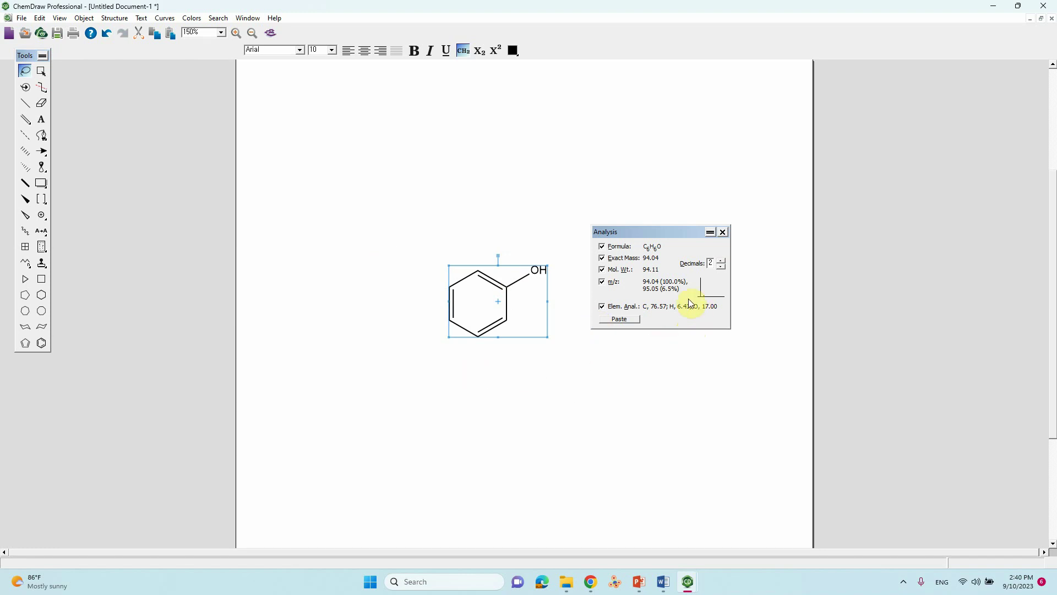
# Step: Paste the analysis text beneath the phenol structure and close the Analysis window
pyautogui.click(628, 321)
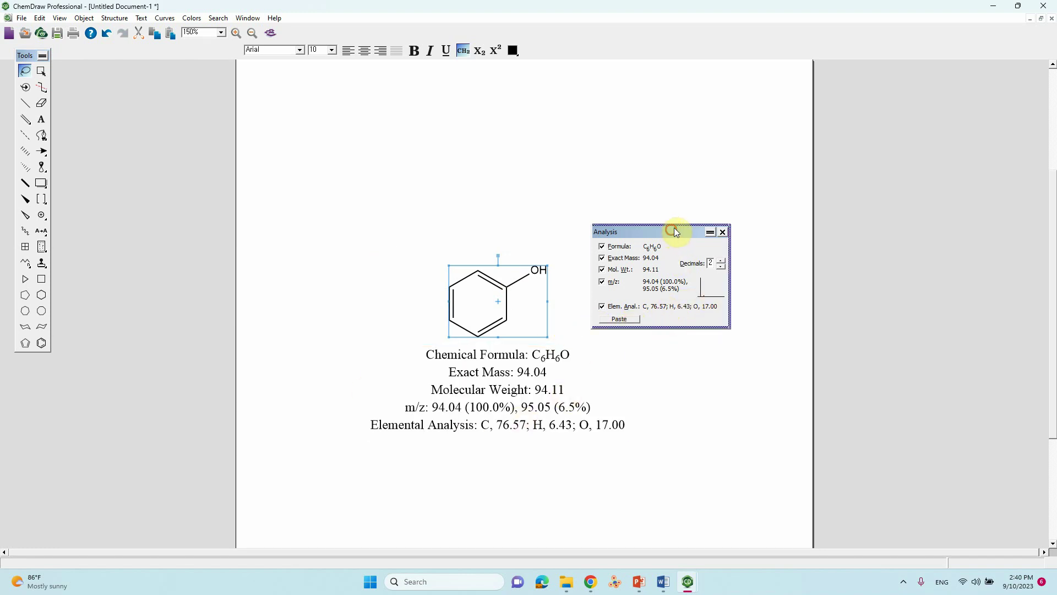
pyautogui.moveTo(675, 231); pyautogui.dragTo(700, 145)
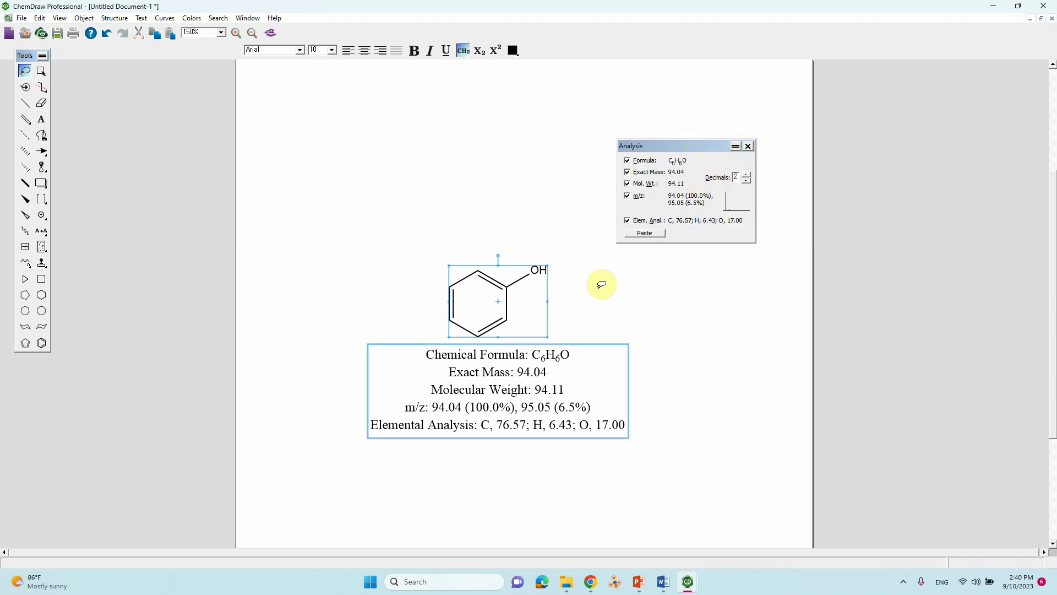
pyautogui.click(749, 147)
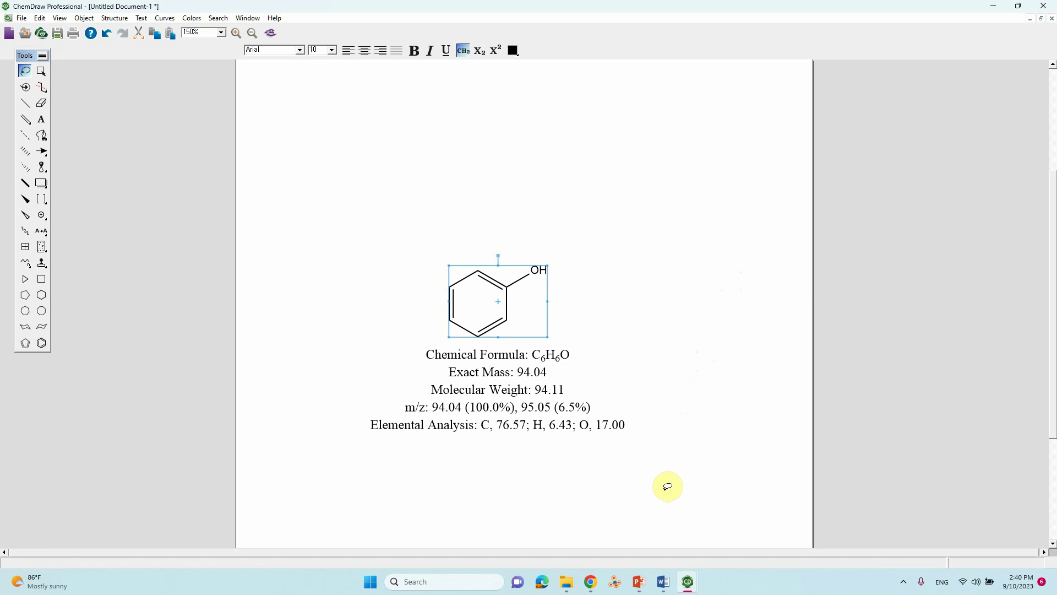
# Step: Save the drawing as the JPEG image Phenol.jpg, accepting the cannot-be-reopened warning
pyautogui.click(323, 164)
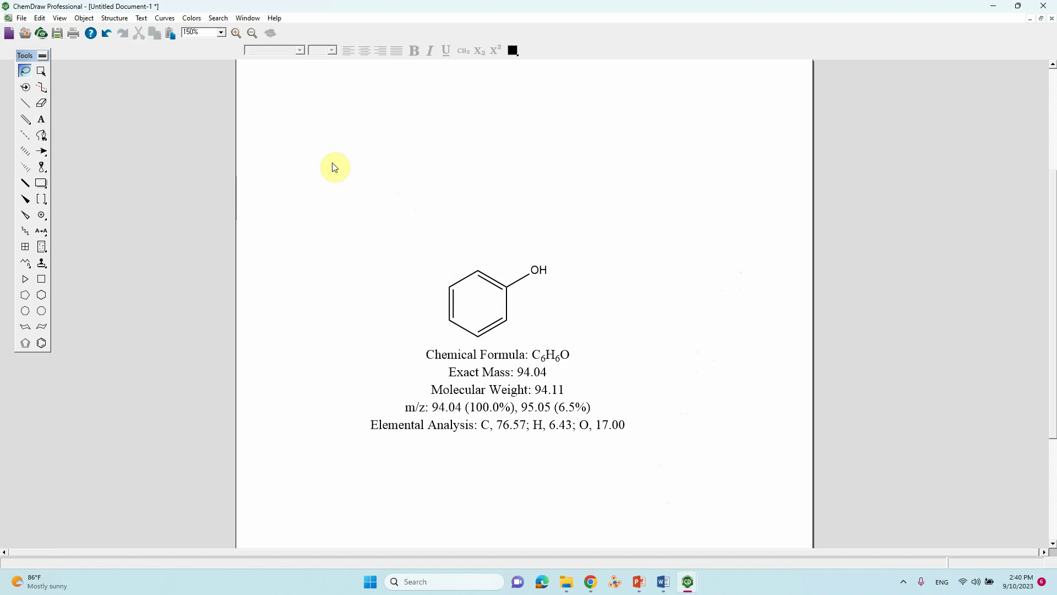
pyautogui.click(22, 18)
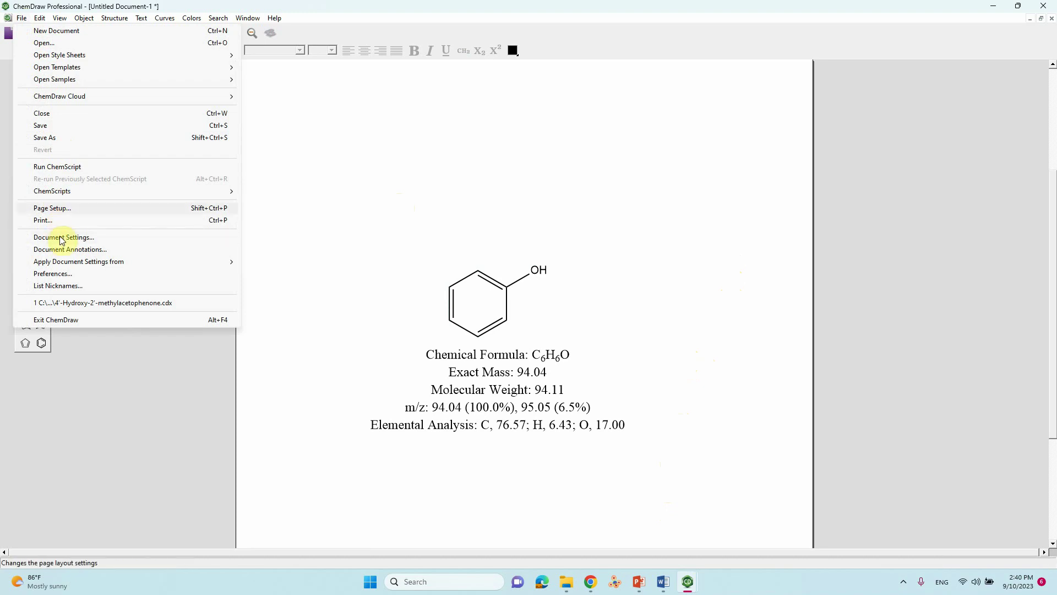
pyautogui.click(55, 139)
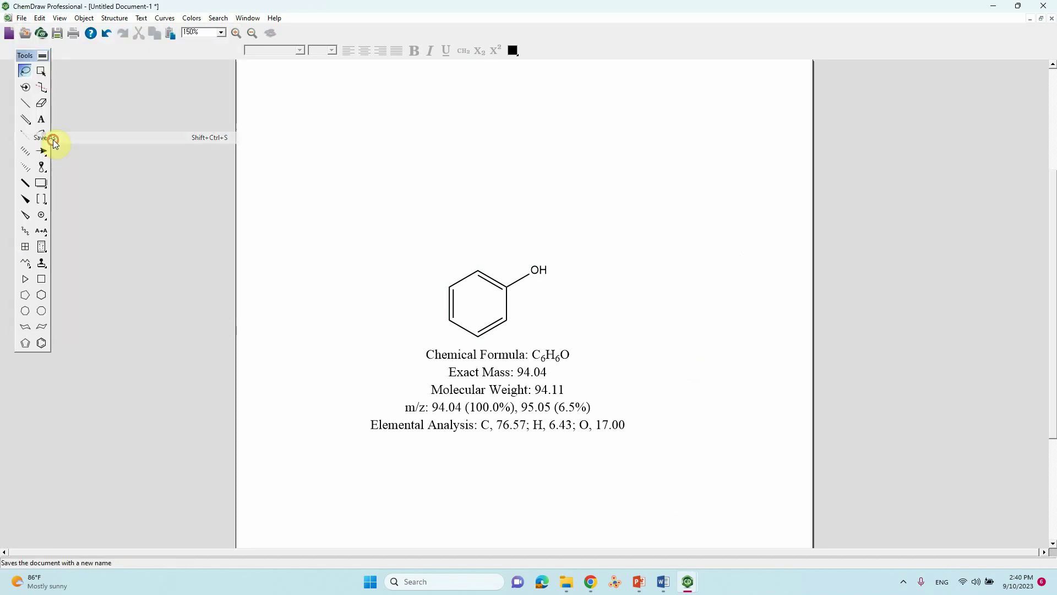
pyautogui.click(140, 243)
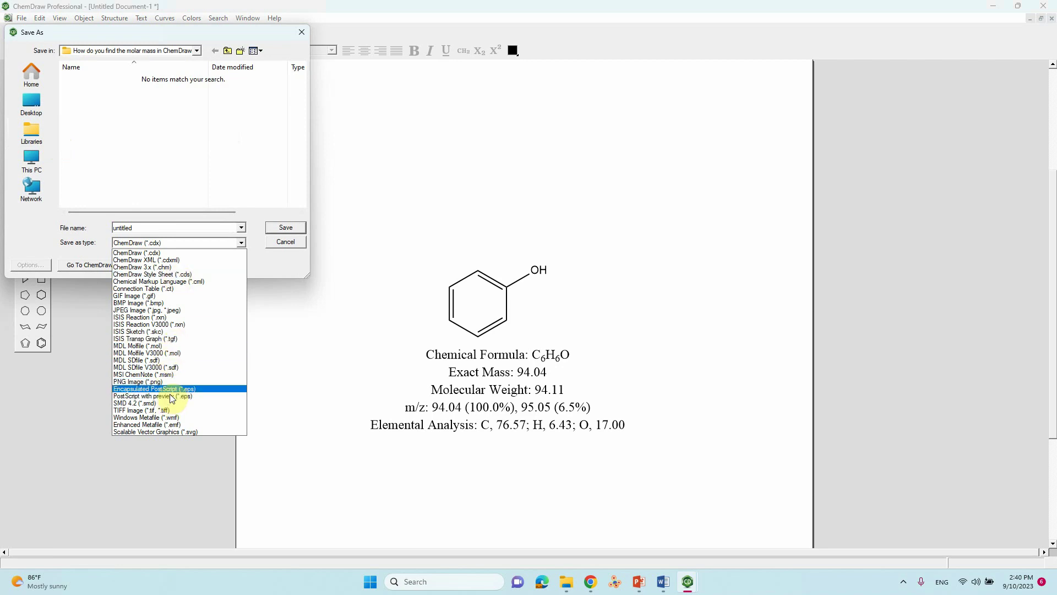
pyautogui.click(177, 321)
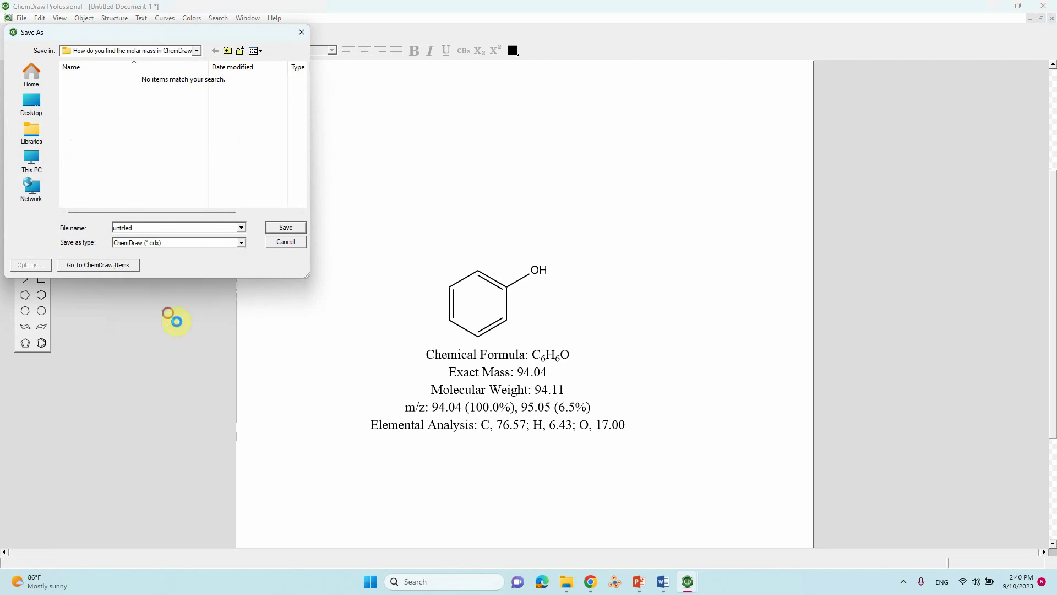
pyautogui.click(142, 229)
pyautogui.doubleClick(129, 228)
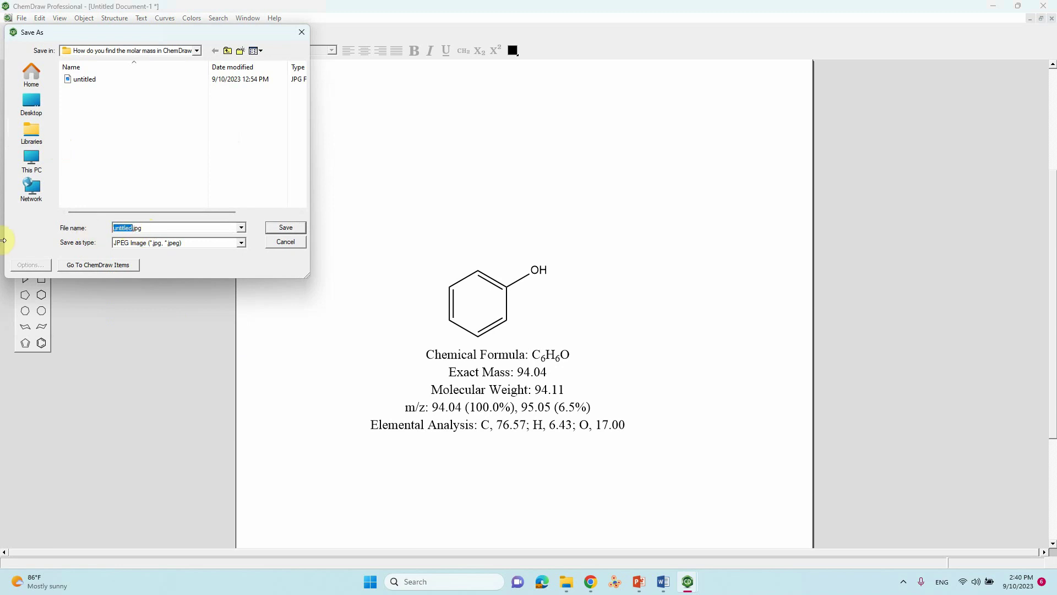
pyautogui.write('P')
pyautogui.write('henol')
pyautogui.click(285, 227)
pyautogui.click(572, 275)
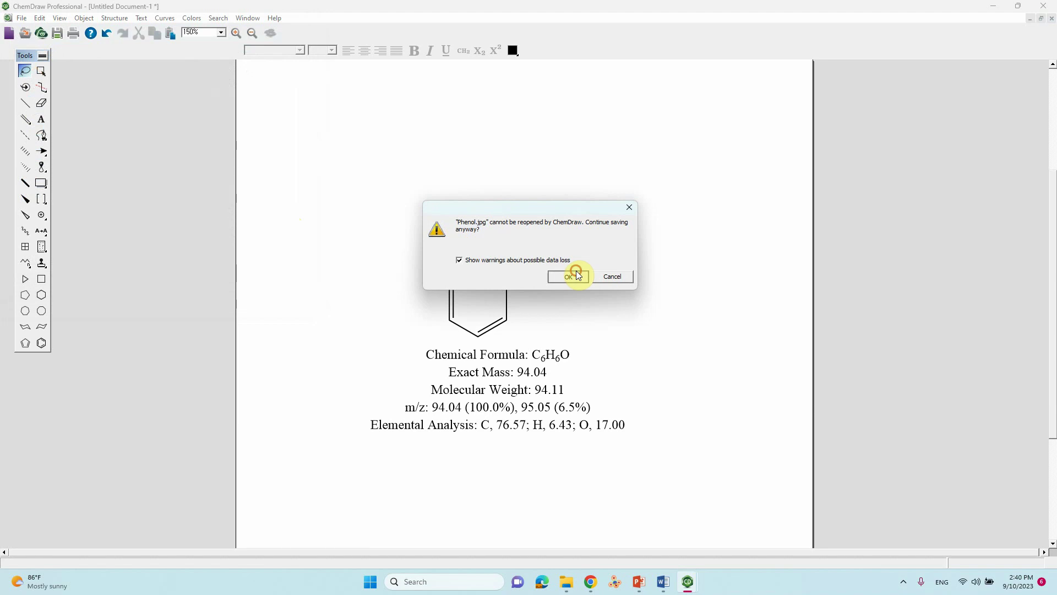
# Step: Open Phenol.jpg from File Explorer in Photos to confirm the structure and analysis text
pyautogui.click(995, 6)
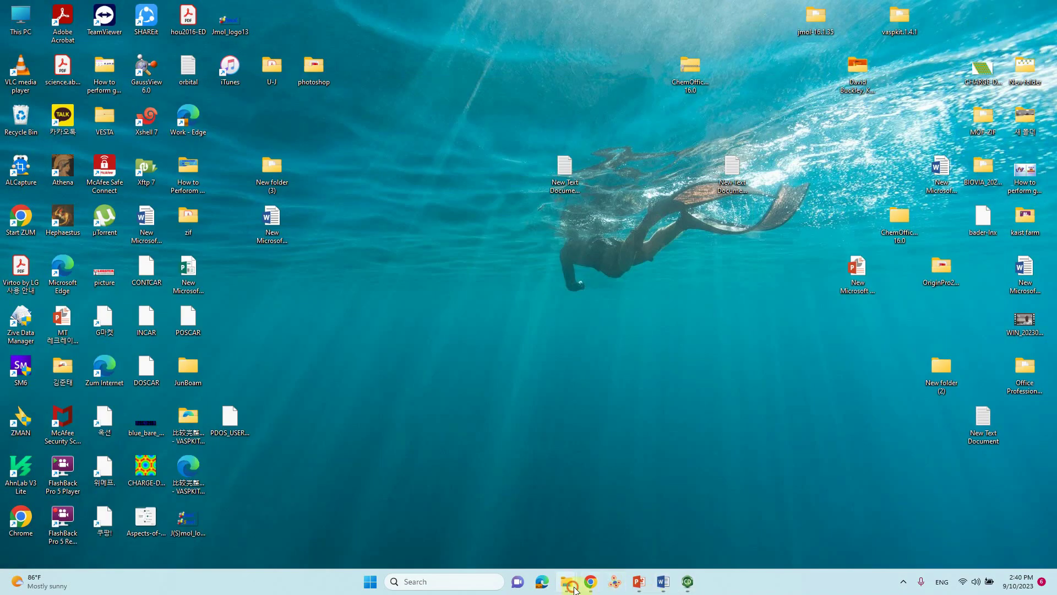
pyautogui.moveTo(575, 588)
pyautogui.click(602, 526)
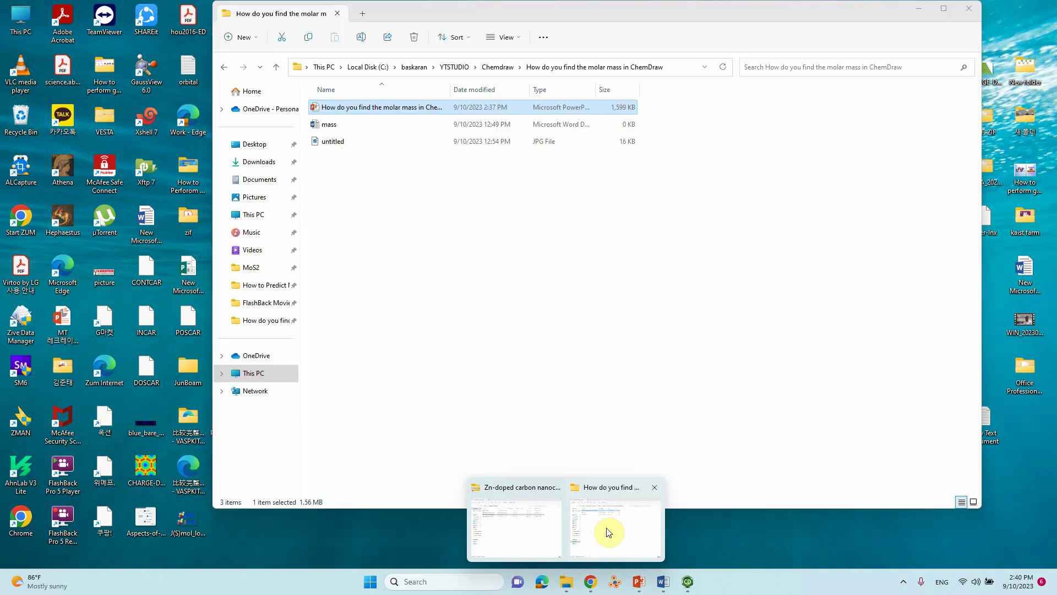
pyautogui.doubleClick(339, 143)
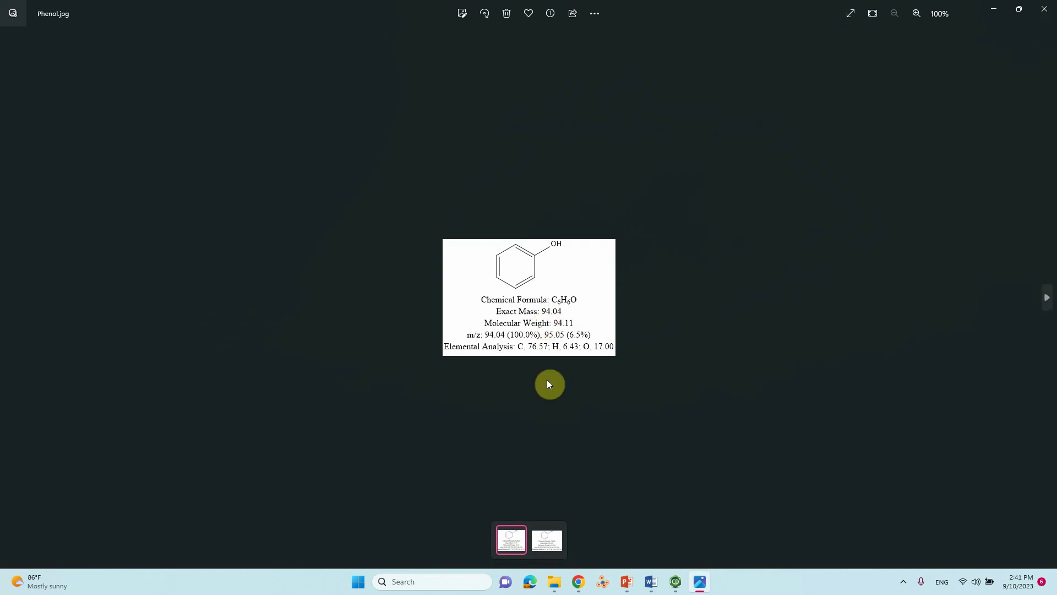
pyautogui.click(993, 8)
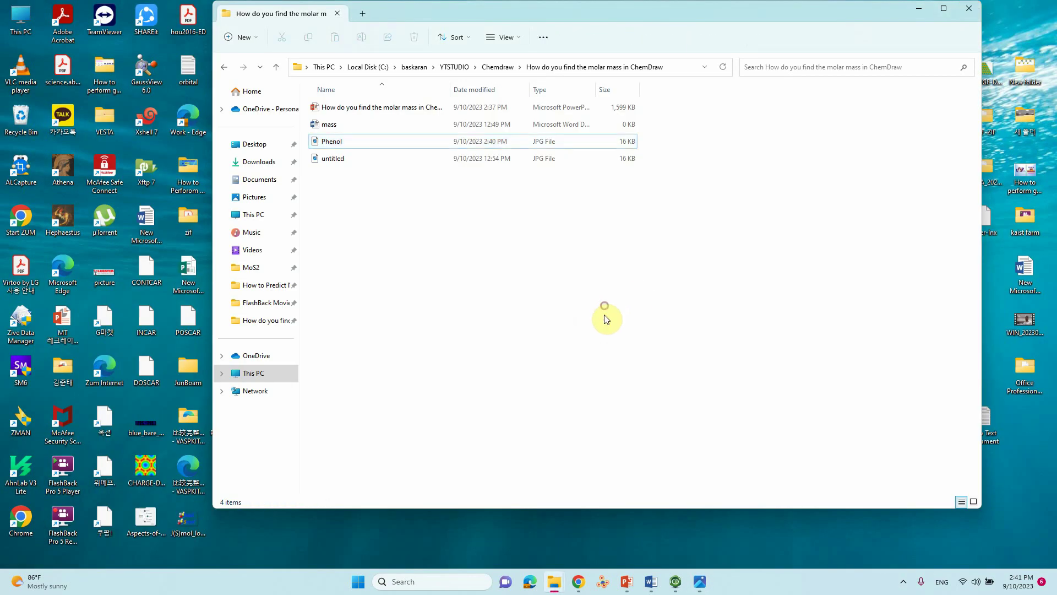
# Step: Select the phenol structure with its analysis text and copy it to the clipboard
pyautogui.moveTo(676, 581)
pyautogui.click(726, 545)
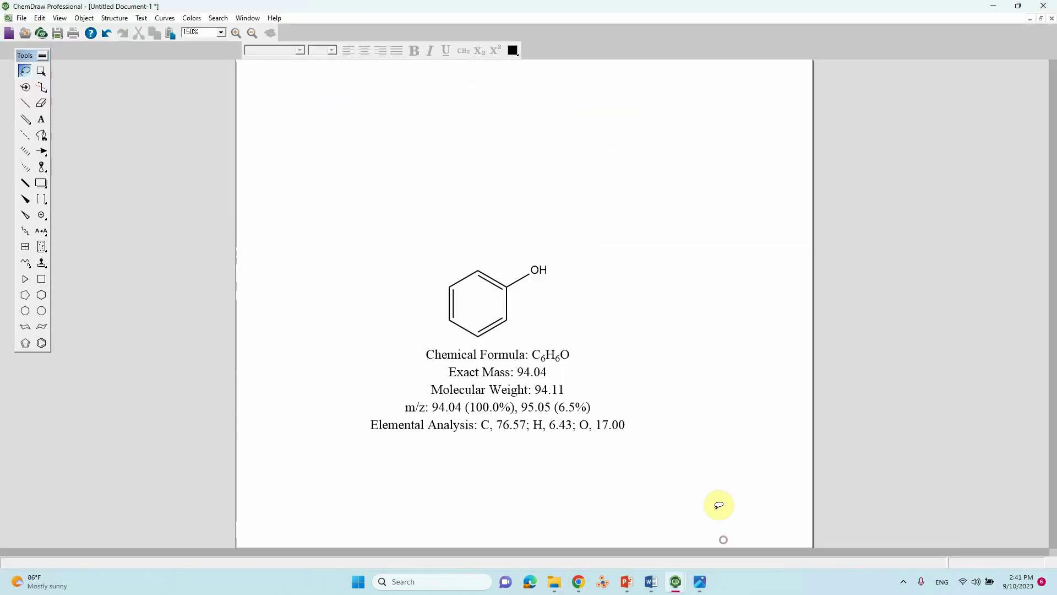
pyautogui.moveTo(637, 226)
pyautogui.mouseDown()
pyautogui.moveTo(682, 401)
pyautogui.moveTo(307, 456)
pyautogui.moveTo(659, 449)
pyautogui.mouseUp()
pyautogui.rightClick(554, 411)
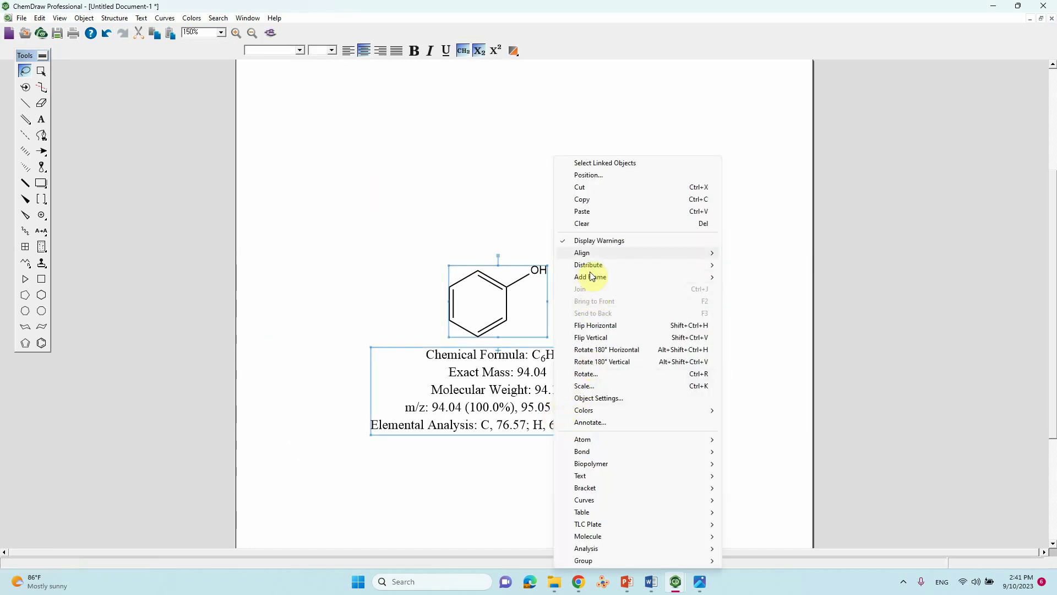
pyautogui.click(585, 199)
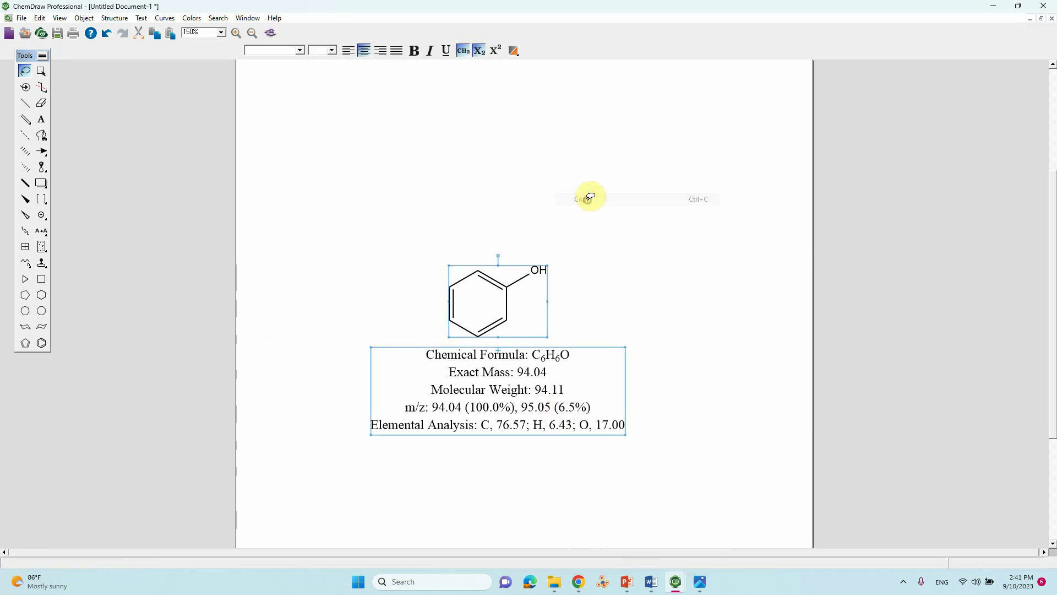
pyautogui.click(994, 6)
# Step: Paste the copied phenol drawing and analysis into the Word document 'mass'
pyautogui.click(659, 585)
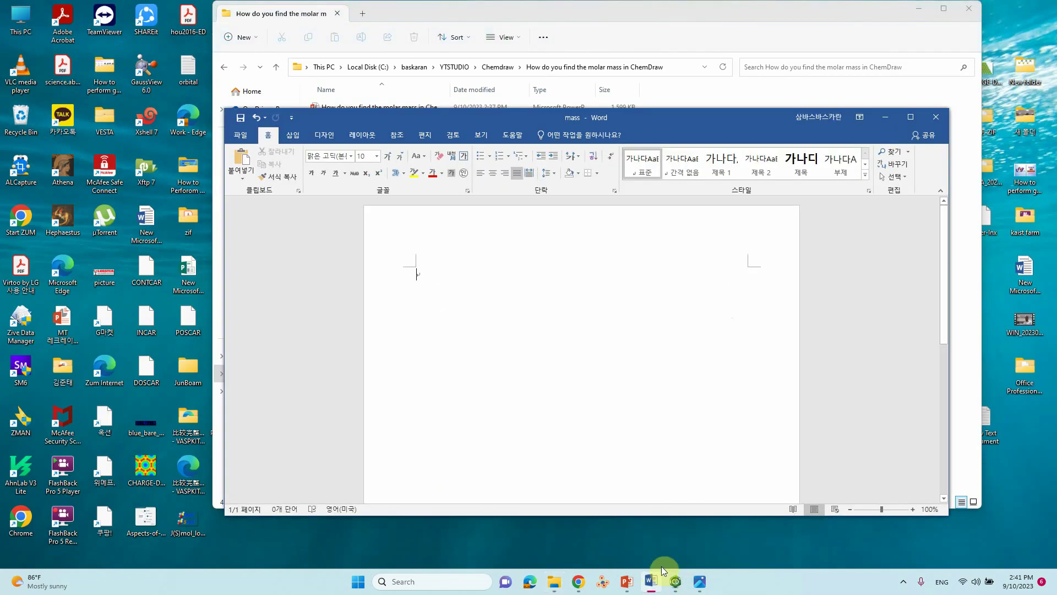
pyautogui.rightClick(602, 315)
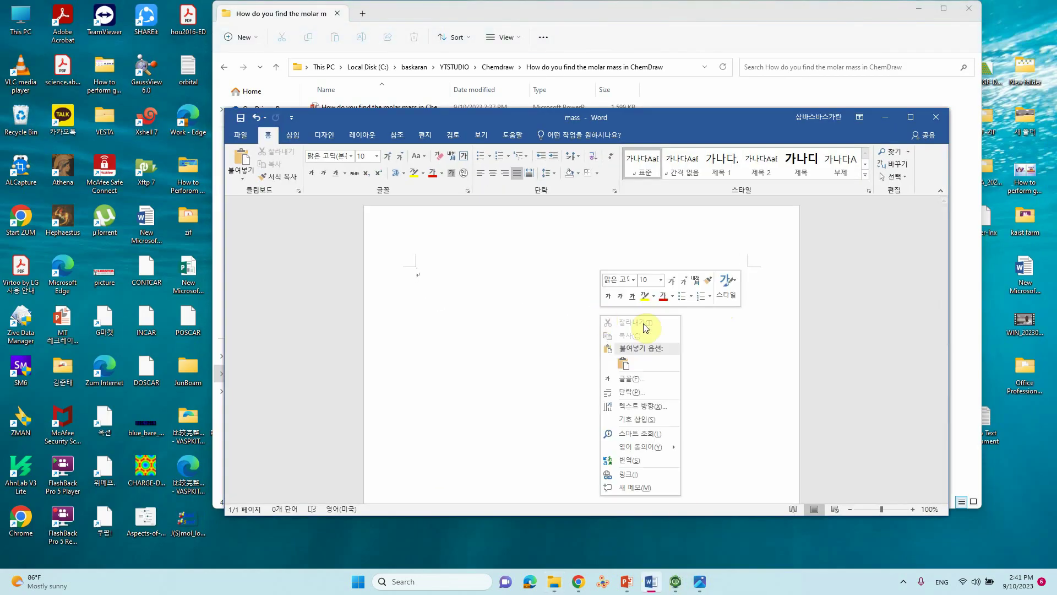
pyautogui.click(627, 365)
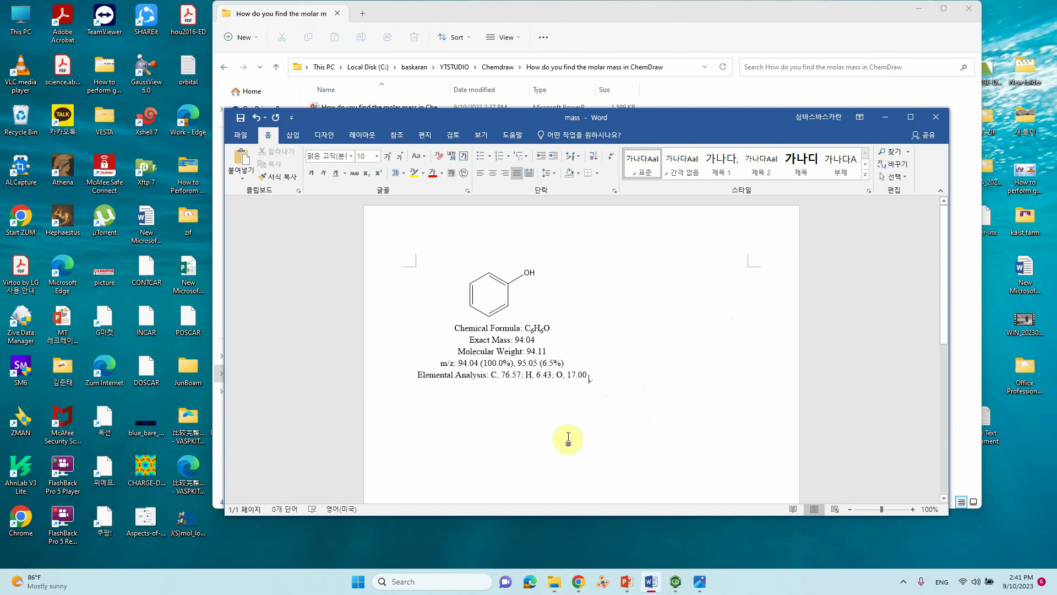
# Step: Open the embedded object in ChemDraw to check it, then return to Untitled Document-1
pyautogui.click(478, 348)
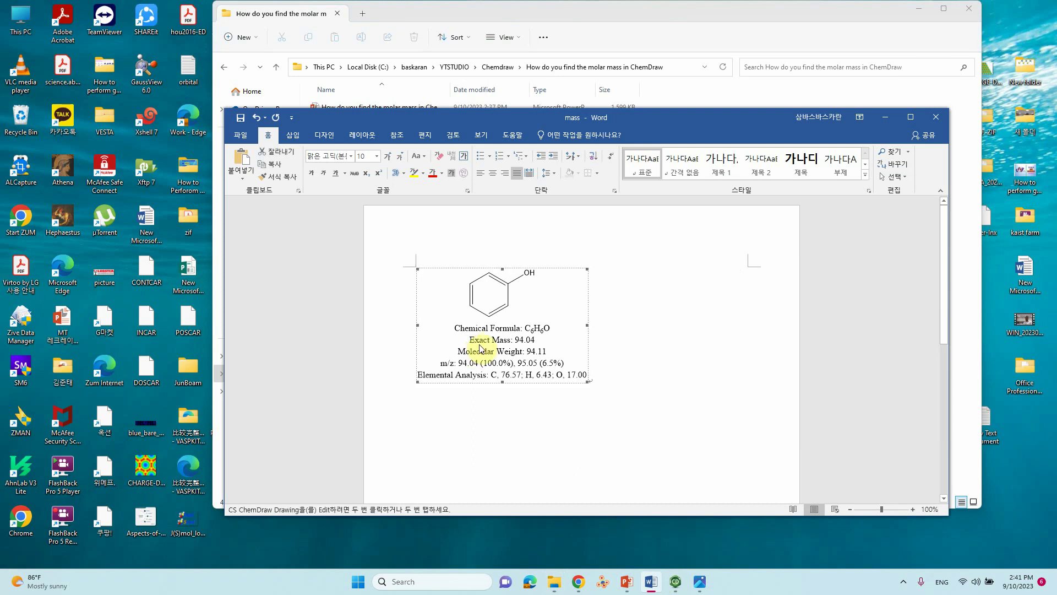
pyautogui.doubleClick(480, 347)
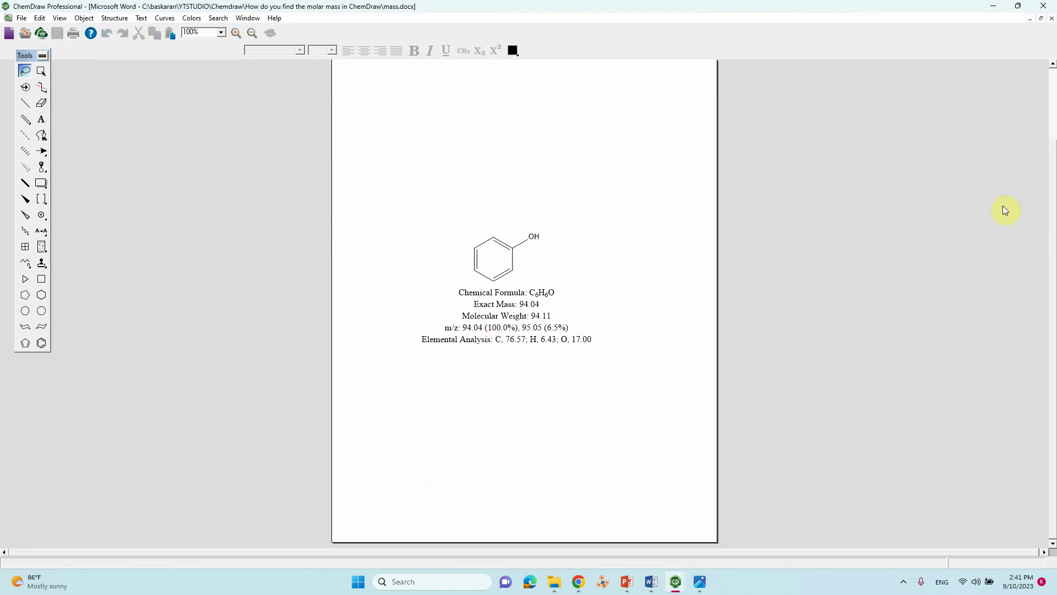
pyautogui.click(1001, 13)
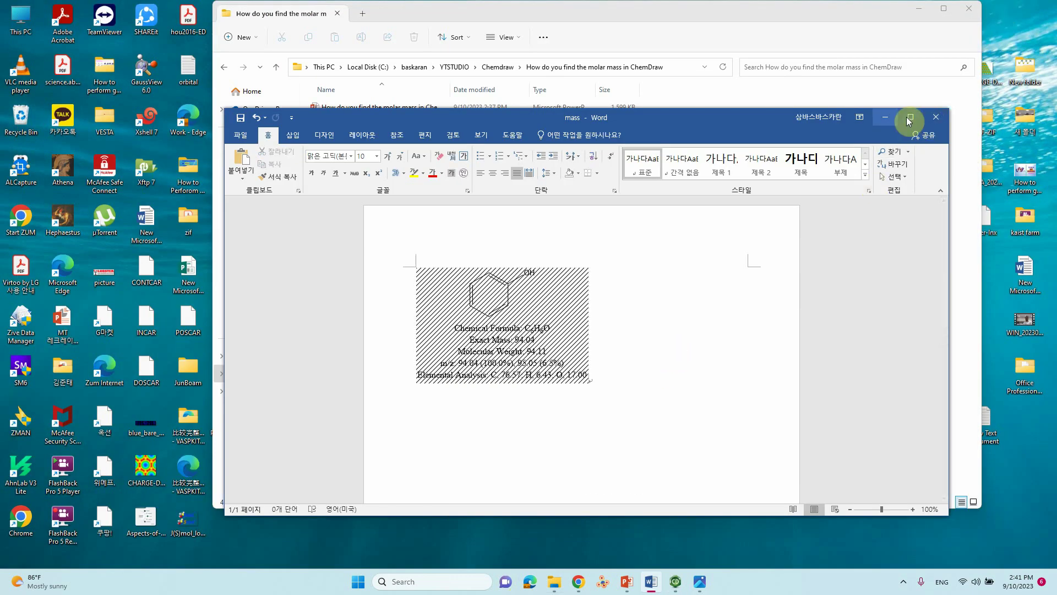
pyautogui.click(887, 116)
pyautogui.moveTo(677, 584)
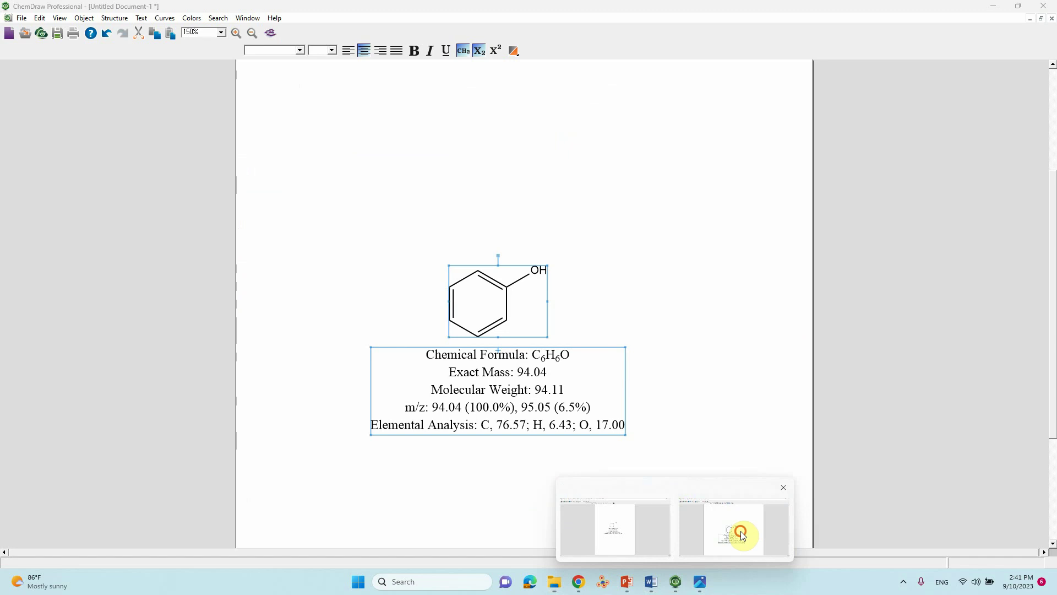
pyautogui.click(741, 528)
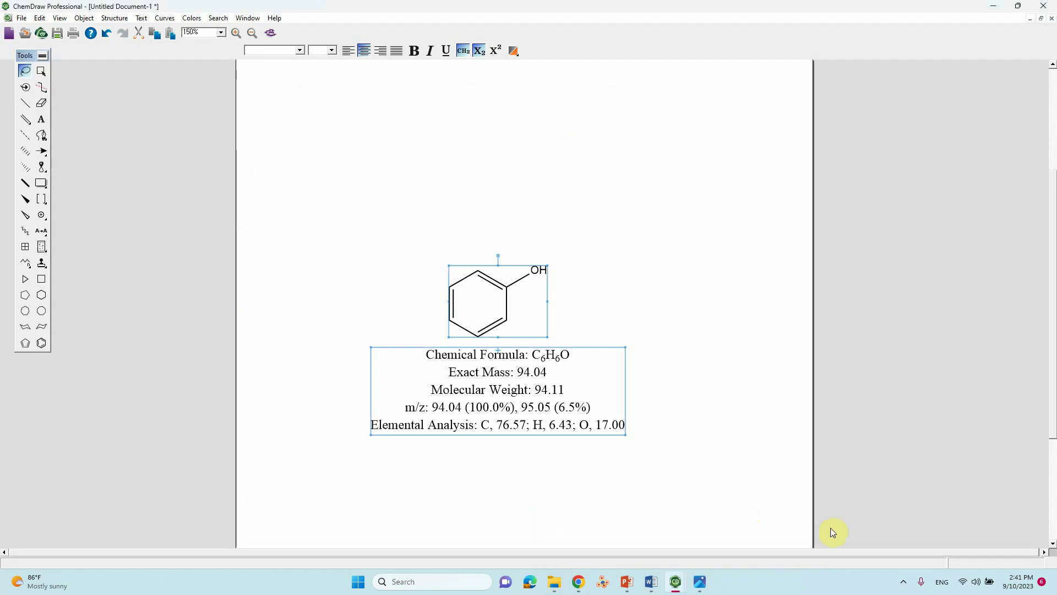